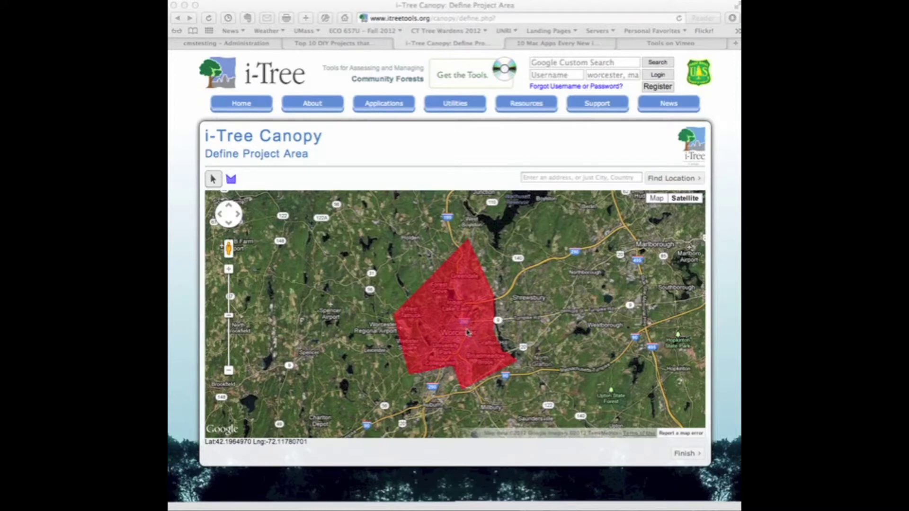
# Draw the red project-area polygon around Worcester on the map and finish it
pyautogui.click(239, 184)
pyautogui.click(239, 184)
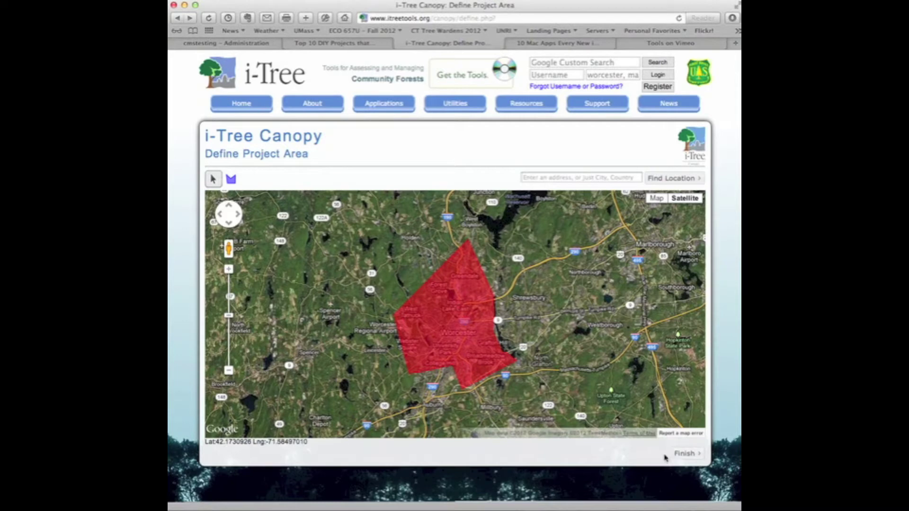
pyautogui.click(685, 454)
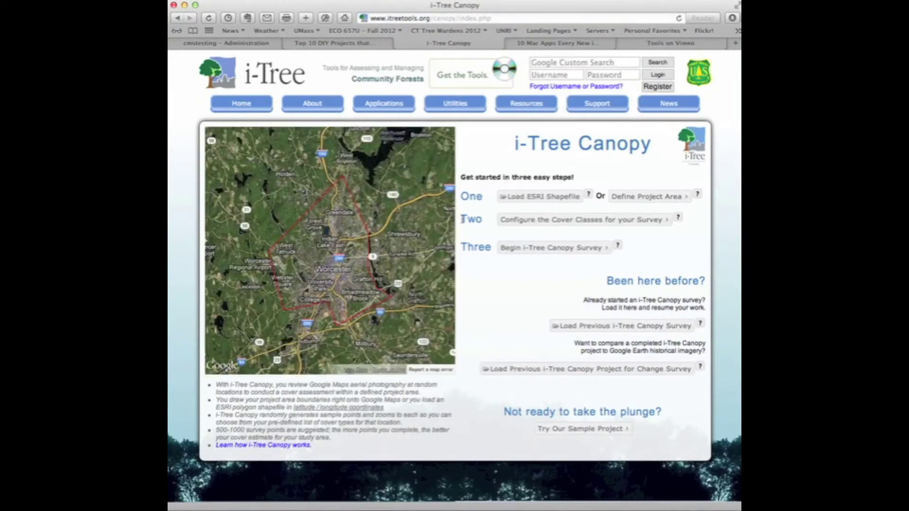
# Read and dismiss the step Two cover-class help note, then go to 'Configure the Cover Classes for your Survey'
pyautogui.click(679, 219)
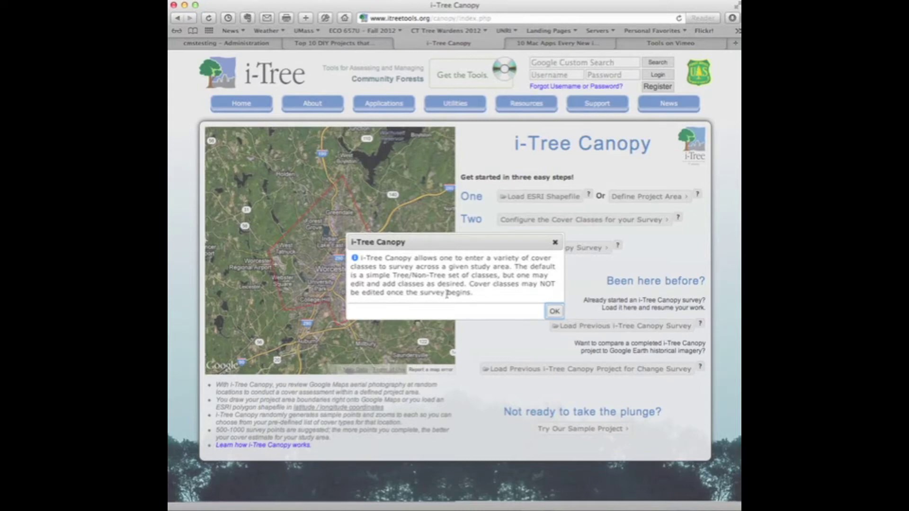
pyautogui.click(555, 242)
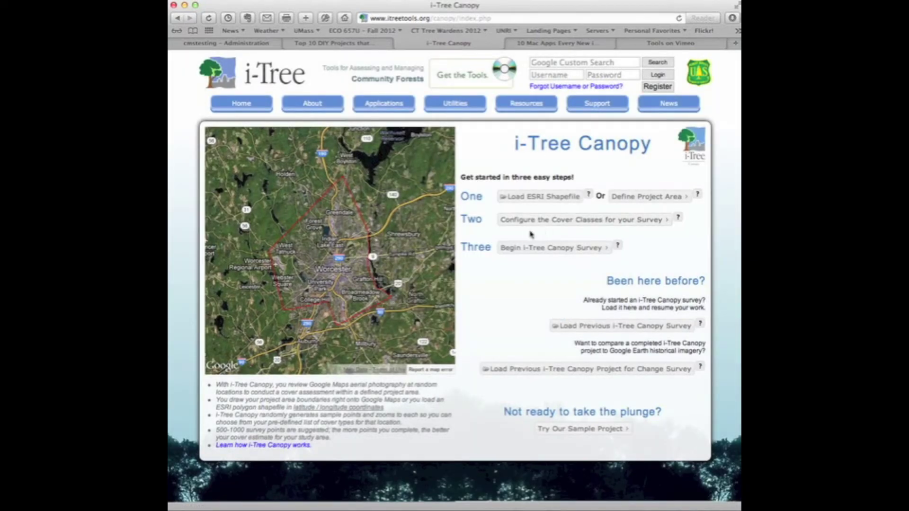
pyautogui.click(562, 223)
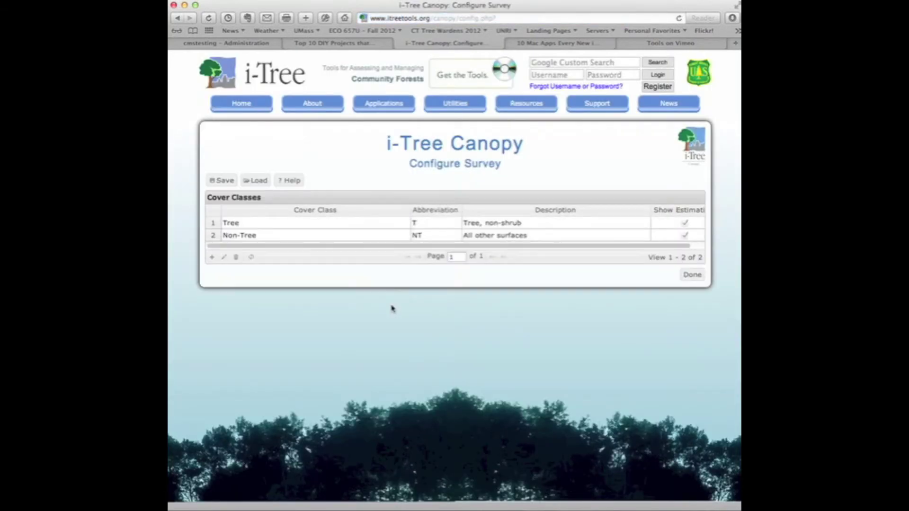
# Select the Tree row, then leave the Non-Tree cover class selected for editing
pyautogui.click(267, 225)
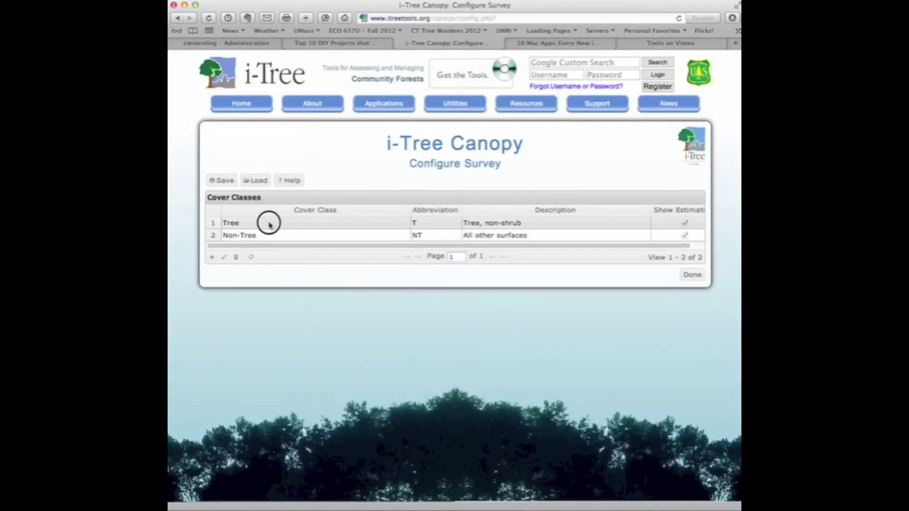
pyautogui.click(272, 238)
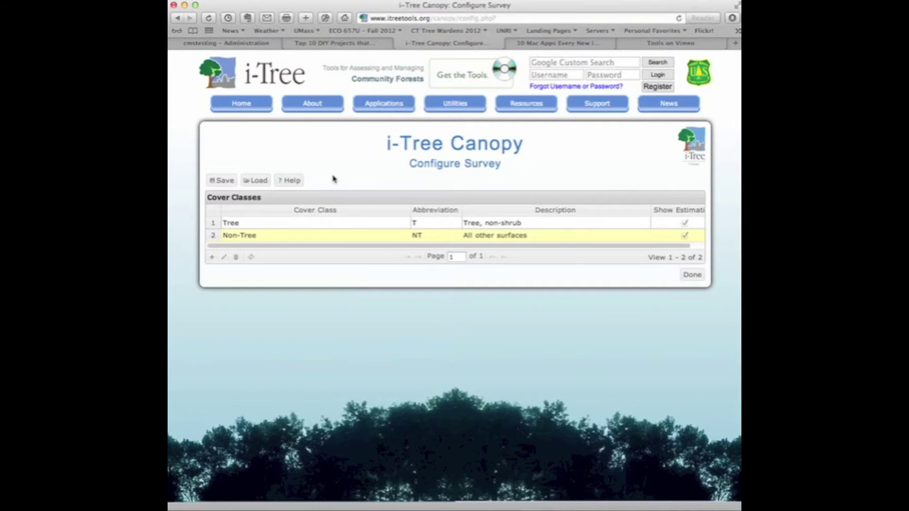
pyautogui.click(264, 236)
# Rename the Non-Tree class to Groundcover, abbreviation GC, description 'groundcover areas', and submit
pyautogui.click(224, 256)
pyautogui.click(270, 212)
pyautogui.click(272, 213)
pyautogui.write('Ground')
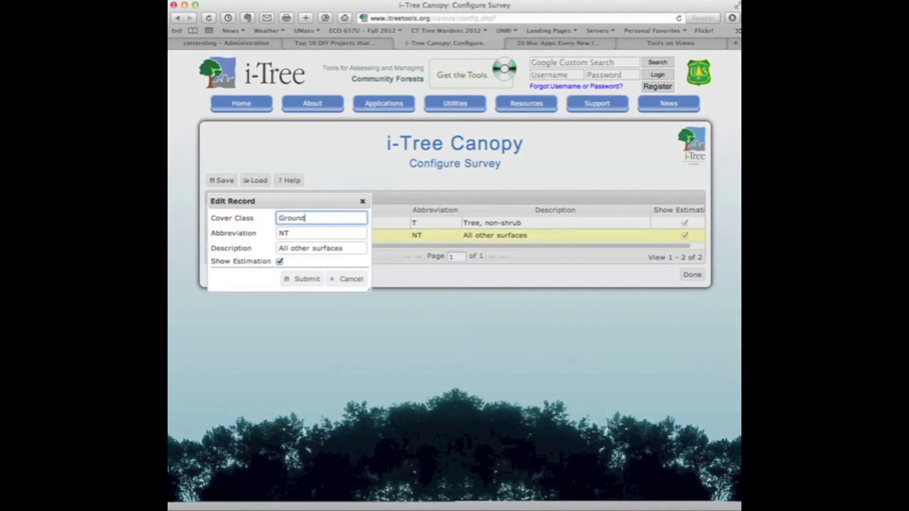
pyautogui.write('cover')
pyautogui.click(275, 233)
pyautogui.write('GC')
pyautogui.click(344, 248)
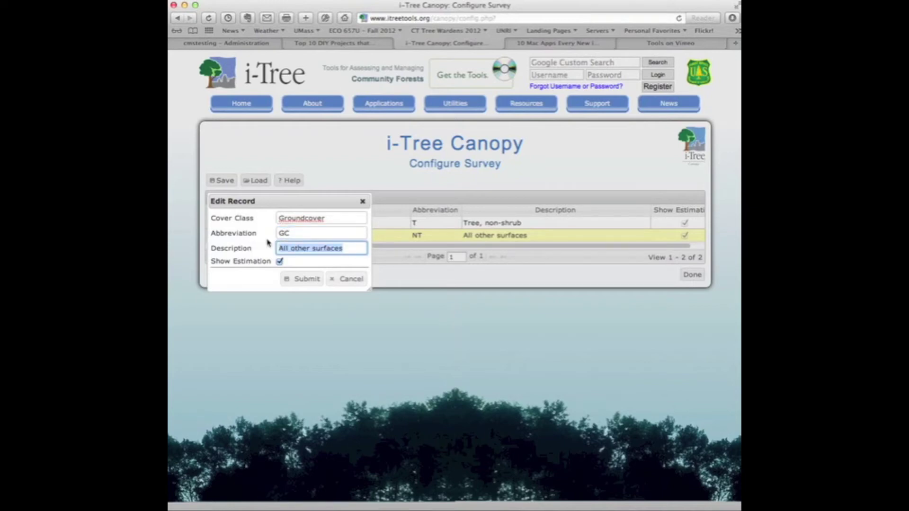
pyautogui.write('groundcover areas')
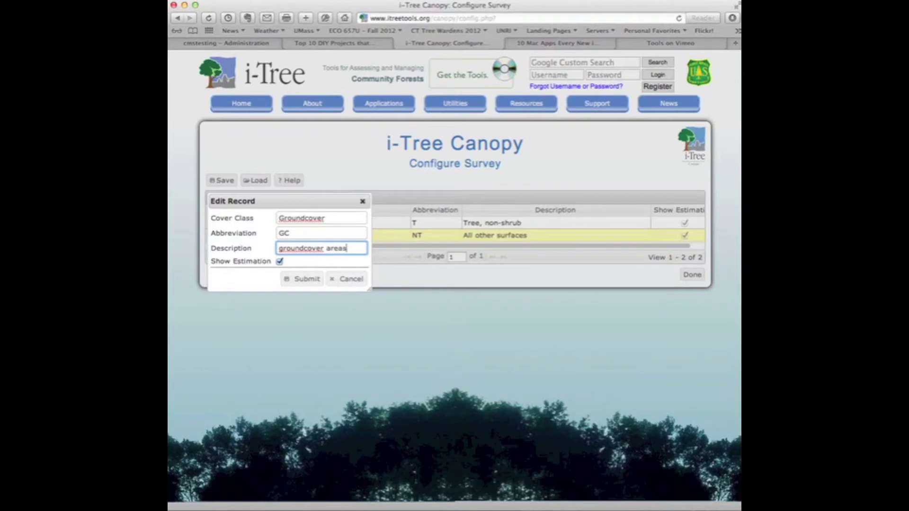
pyautogui.click(302, 279)
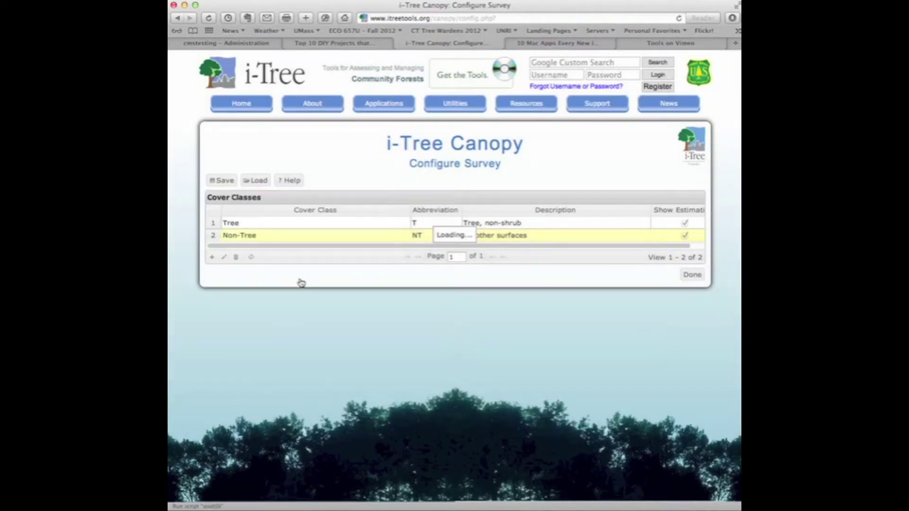
# Recheck the Groundcover record, cancel without changes, and start a blank new cover class record
pyautogui.click(291, 236)
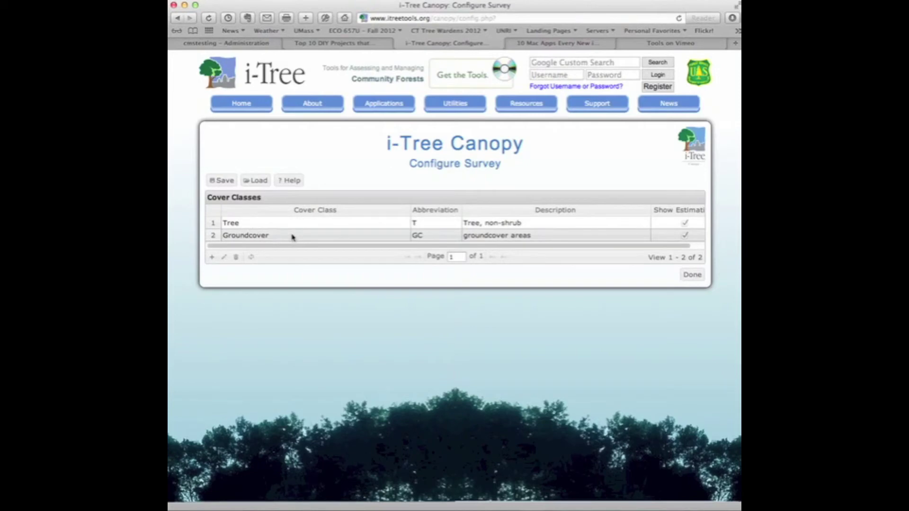
pyautogui.click(434, 237)
pyautogui.click(547, 236)
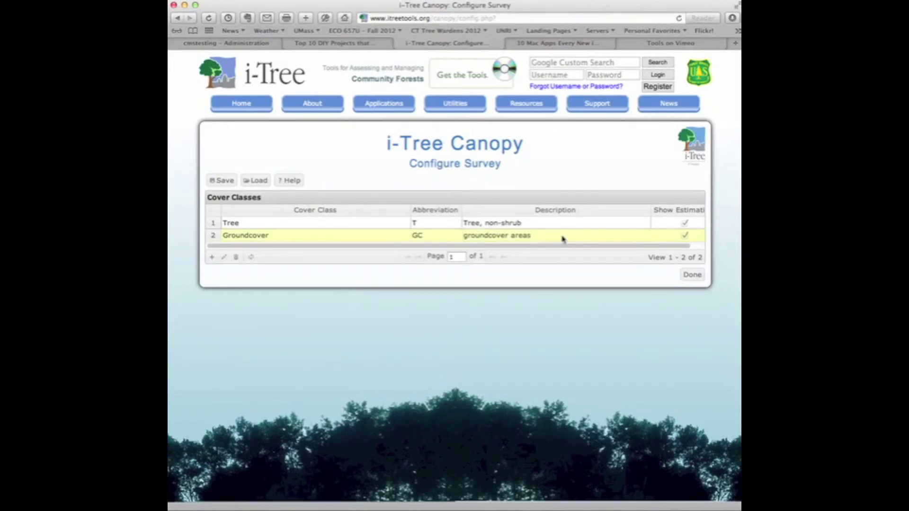
pyautogui.click(225, 262)
pyautogui.click(333, 217)
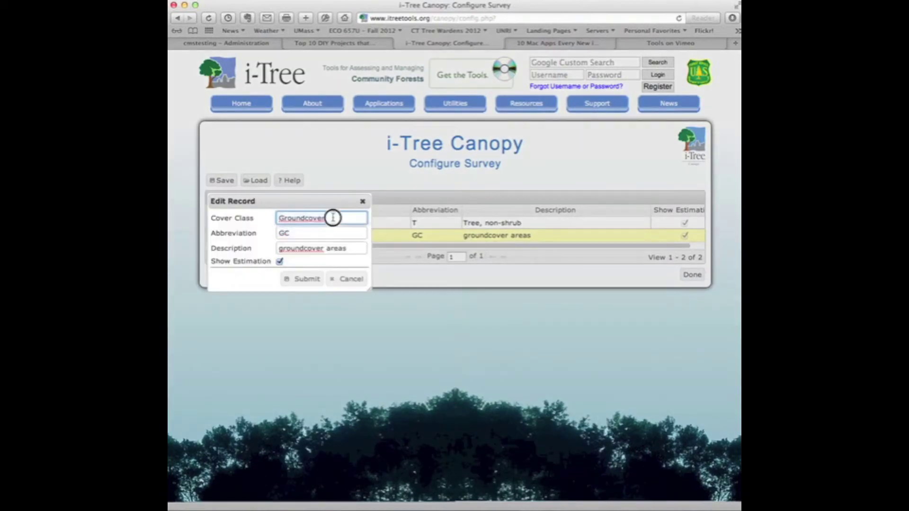
pyautogui.moveTo(331, 218); pyautogui.dragTo(276, 217)
pyautogui.click(341, 279)
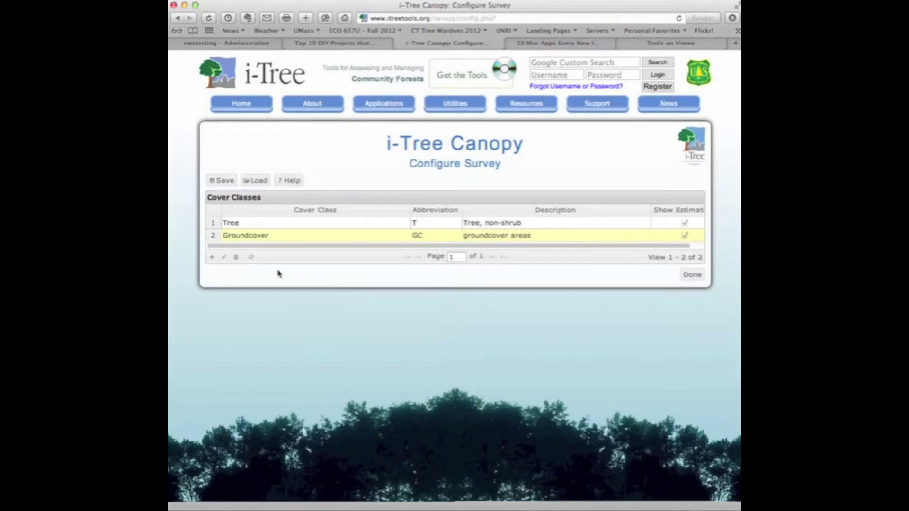
pyautogui.click(212, 258)
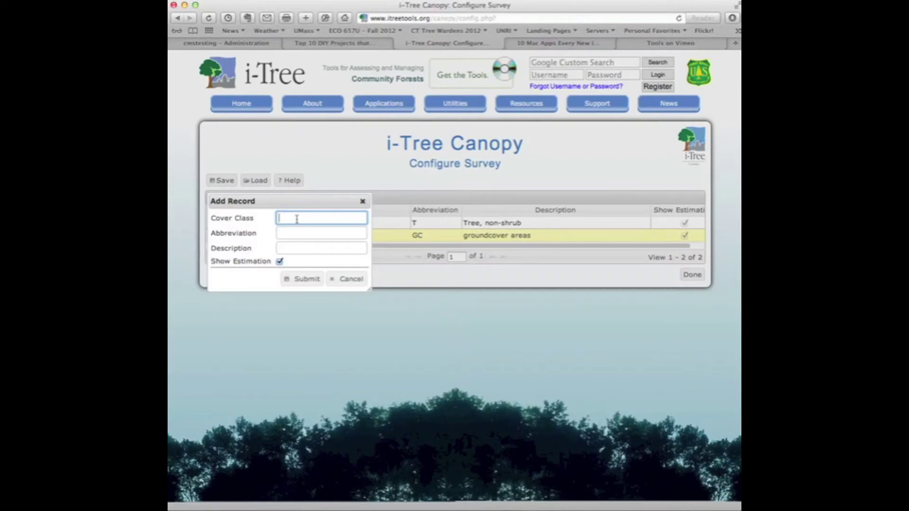
# Add the Shrub class with abbreviation SH and description 'shrubs and bushes'
pyautogui.write('Shrub')
pyautogui.click(311, 234)
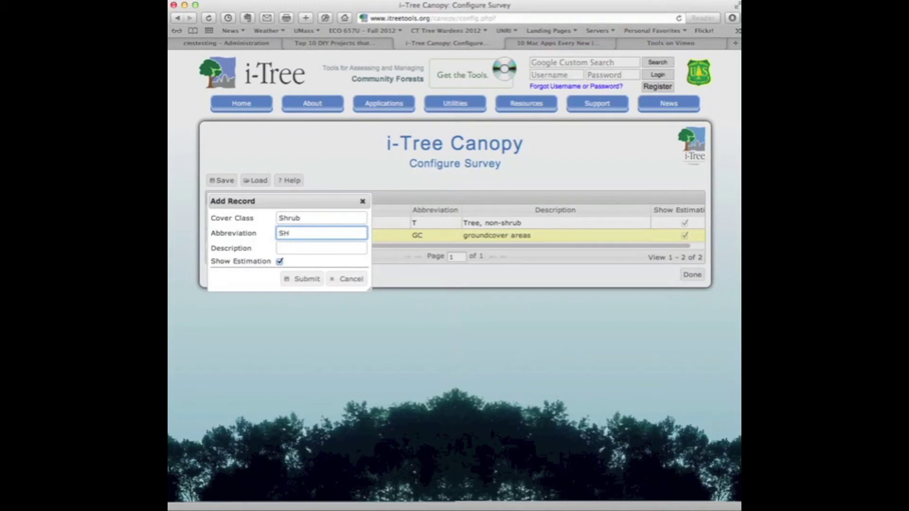
pyautogui.click(317, 244)
pyautogui.write('shrubs and bushes')
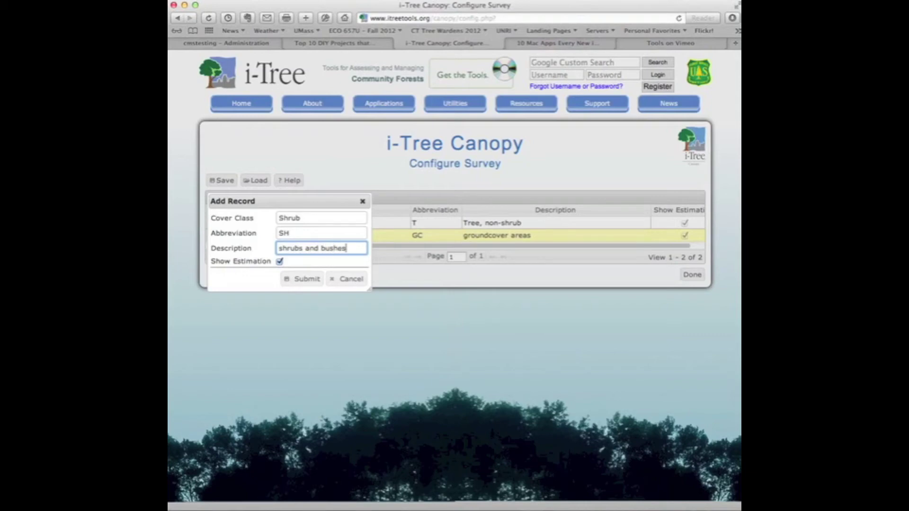
pyautogui.click(310, 283)
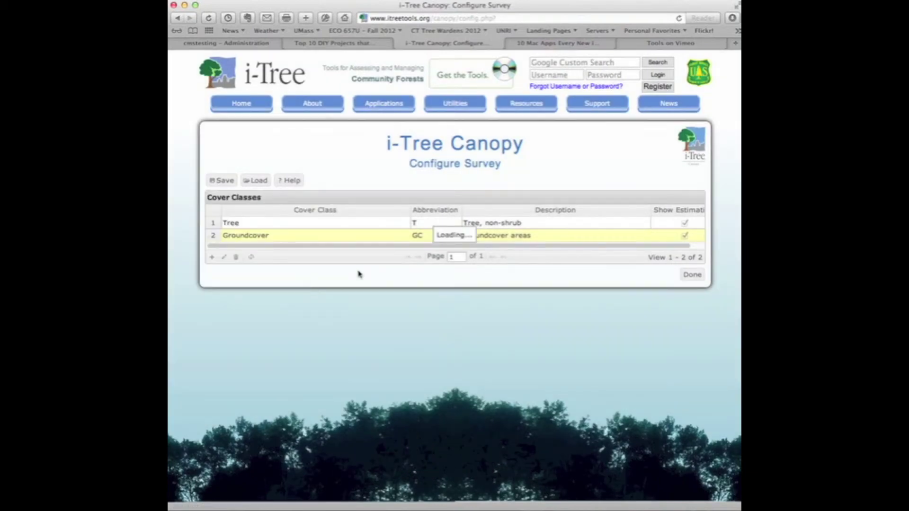
# Review the Shrub record in its edit form without changes, then start another new class
pyautogui.click(358, 248)
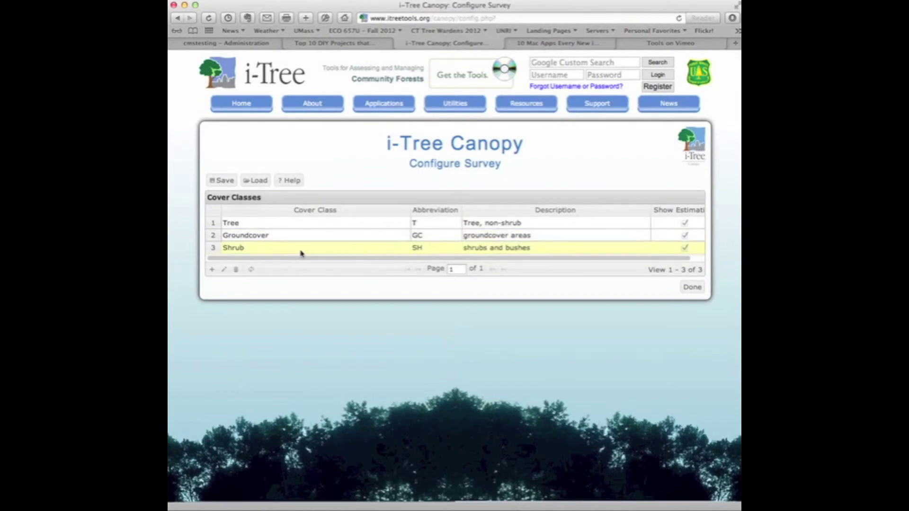
pyautogui.click(225, 270)
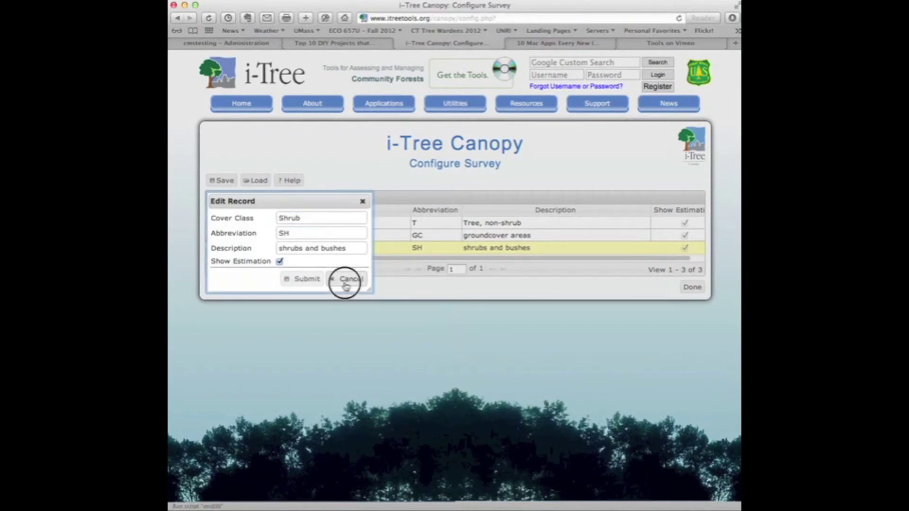
pyautogui.click(346, 280)
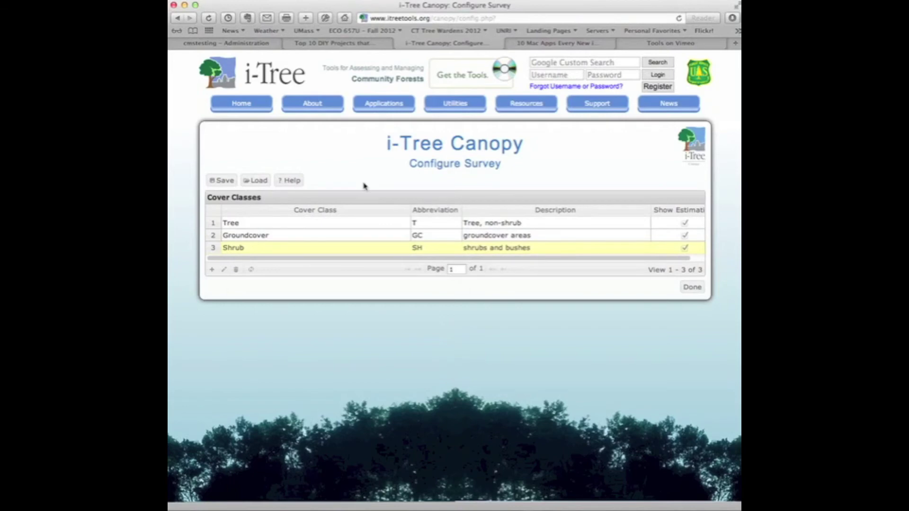
pyautogui.click(223, 270)
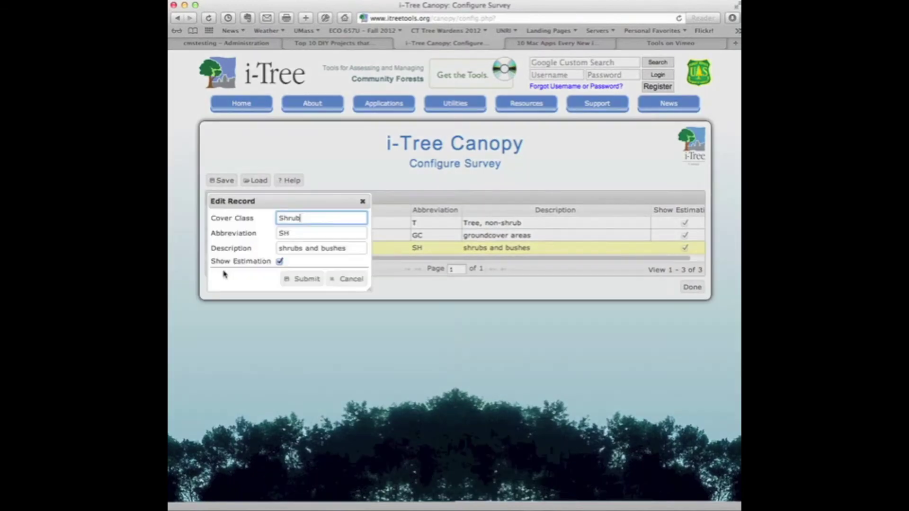
pyautogui.click(322, 280)
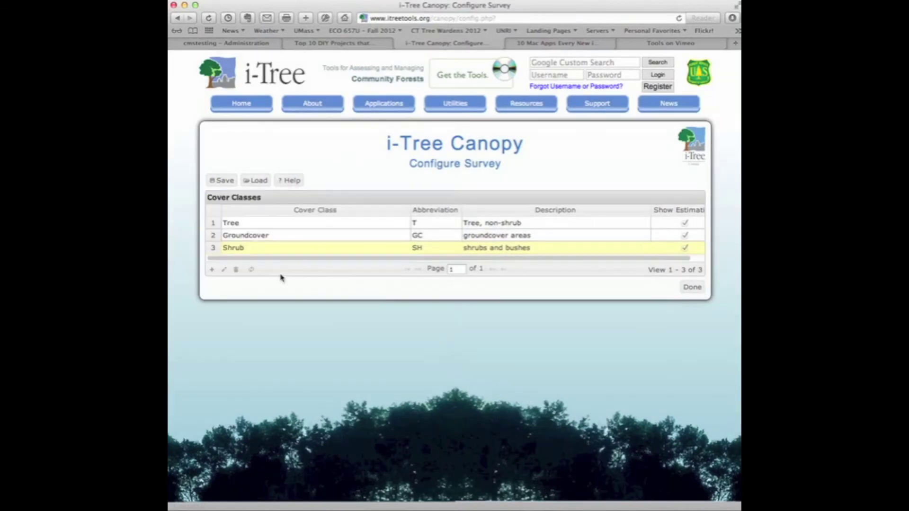
pyautogui.click(213, 271)
# Enter Impervious Areas, IMP and 'impervious areas' in the new record and submit it
pyautogui.write('Impervious Areas')
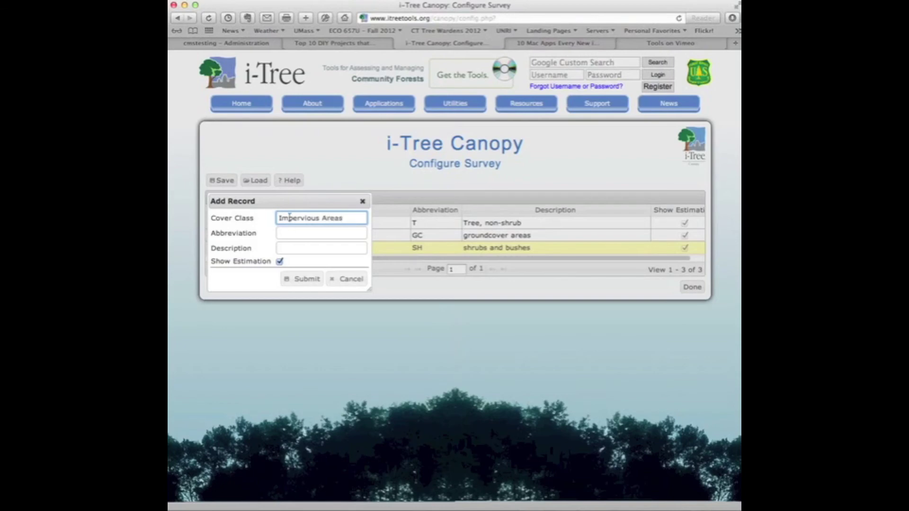
pyautogui.click(290, 233)
pyautogui.write('IMP')
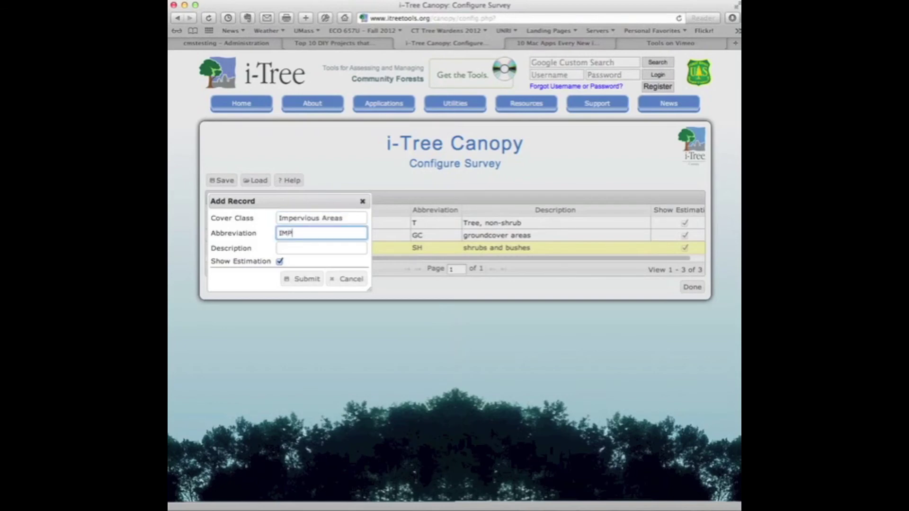
pyautogui.click(296, 245)
pyautogui.write('im')
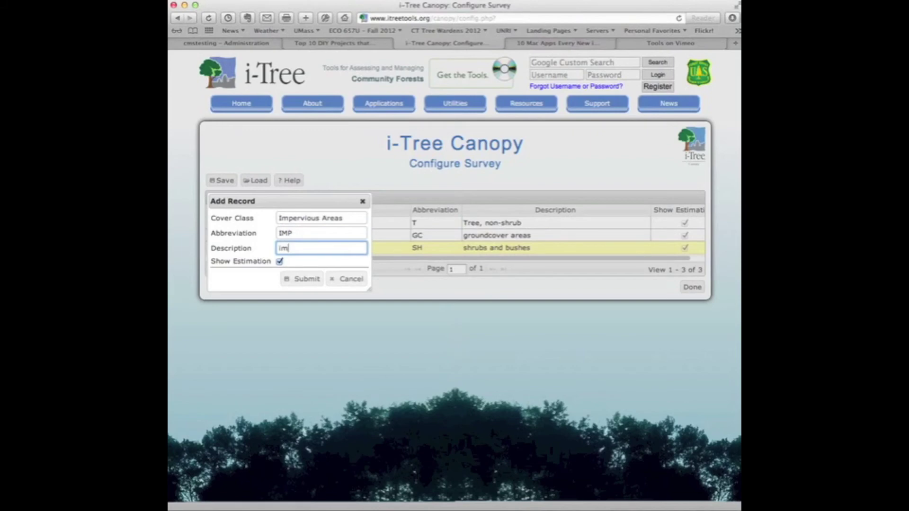
pyautogui.write('pervious areas')
pyautogui.click(310, 281)
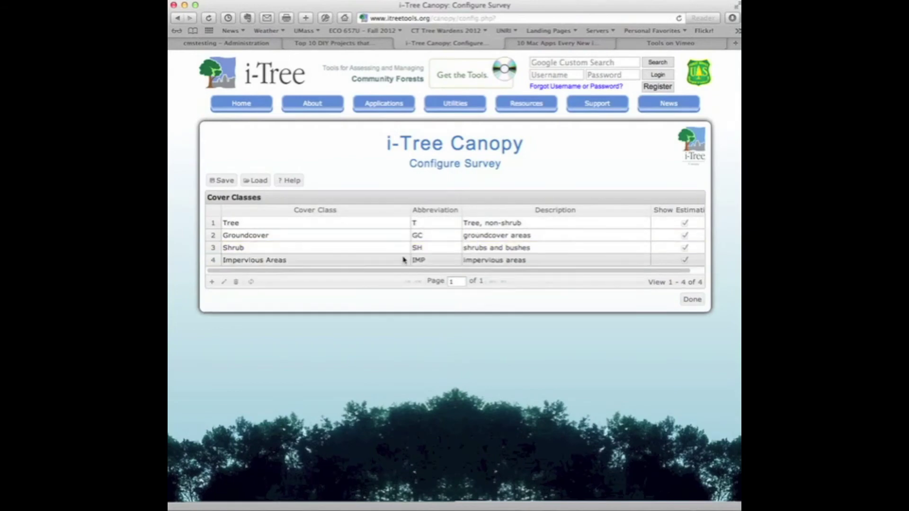
# Add the Water class with abbreviation W and description 'water'
pyautogui.click(212, 282)
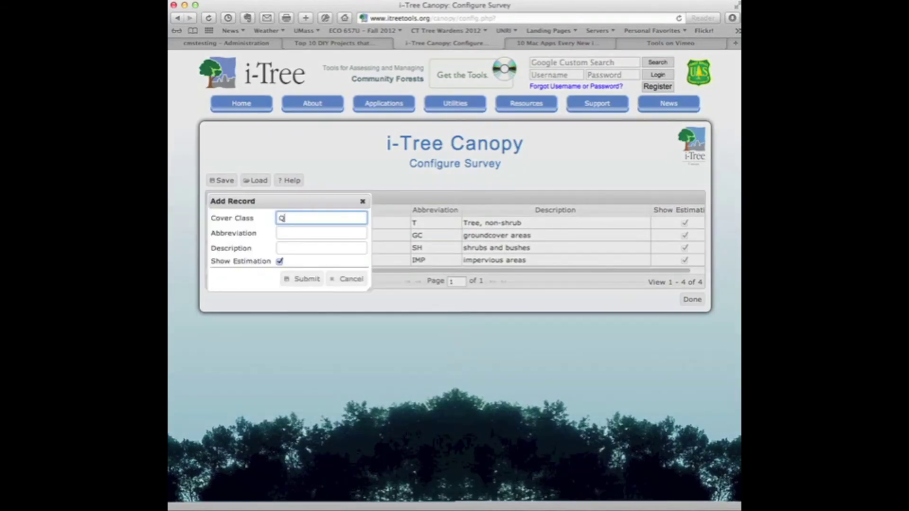
pyautogui.write('Wa')
pyautogui.click(321, 233)
pyautogui.write('W')
pyautogui.click(322, 248)
pyautogui.write('water')
pyautogui.click(304, 279)
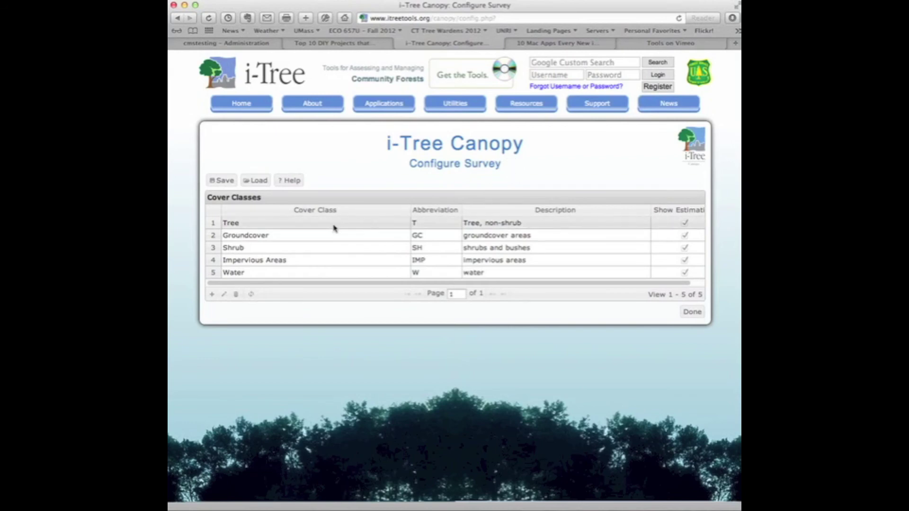
# Select each cover class row in turn, Tree through Water, to review all five
pyautogui.click(335, 225)
pyautogui.click(322, 237)
pyautogui.click(316, 250)
pyautogui.click(300, 260)
pyautogui.click(297, 270)
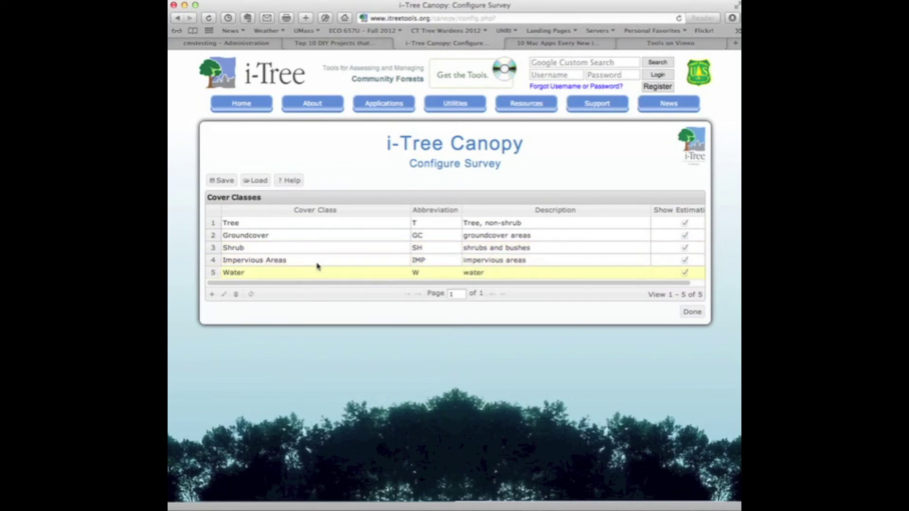
# Finish the cover-class setup with Done and begin the i-Tree Canopy survey
pyautogui.click(690, 315)
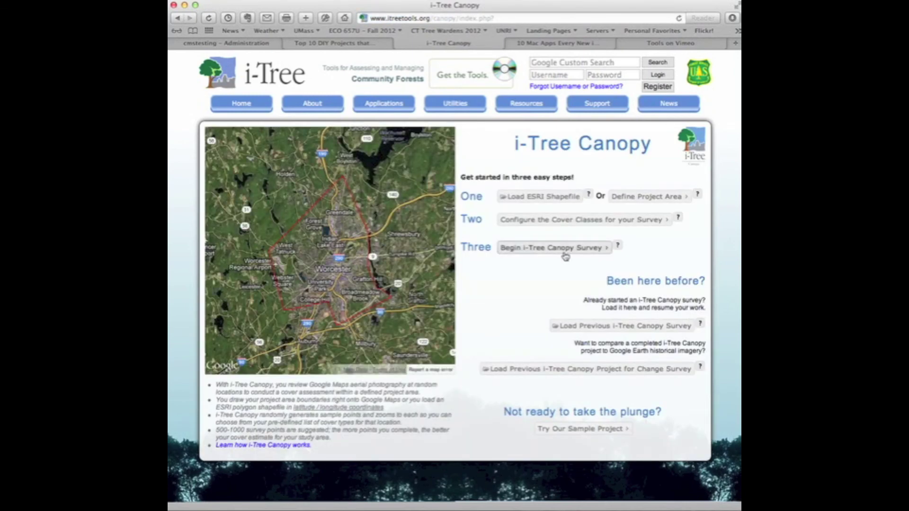
pyautogui.click(535, 253)
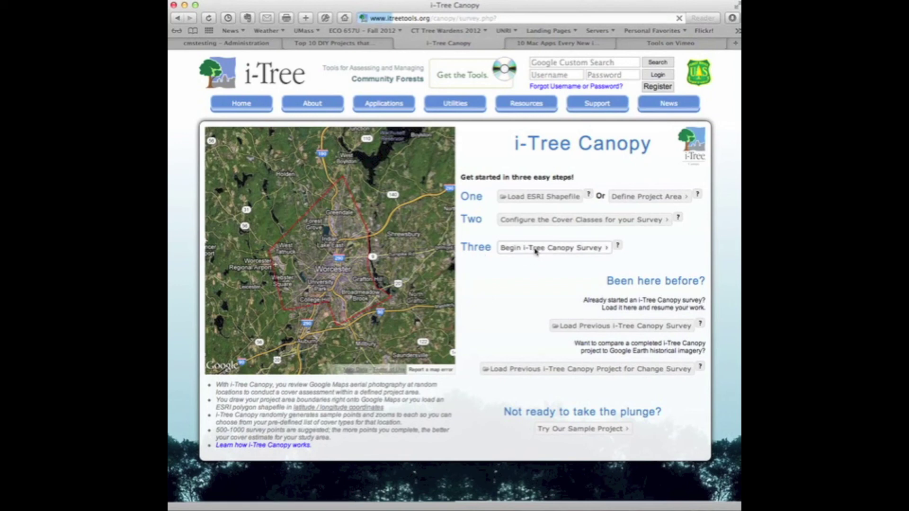